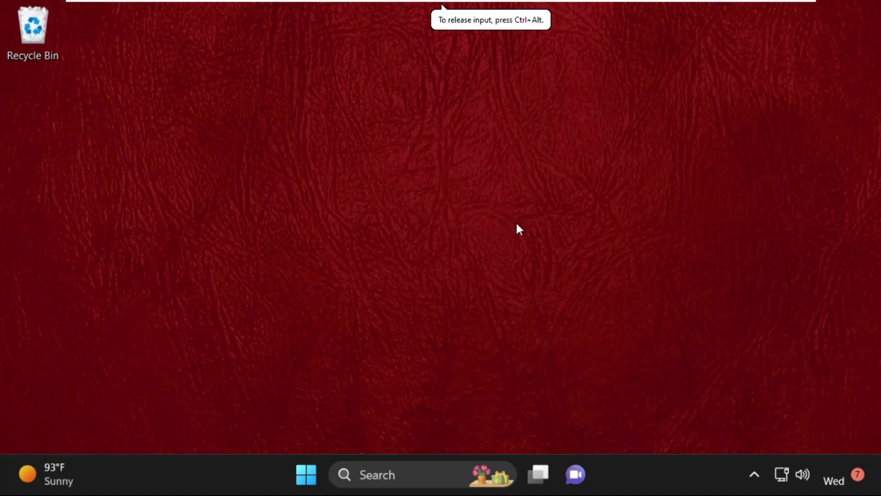
Step: Launch Task Manager from the taskbar's right-click menu
{"action": "right_click", "coordinate": [655, 473]}
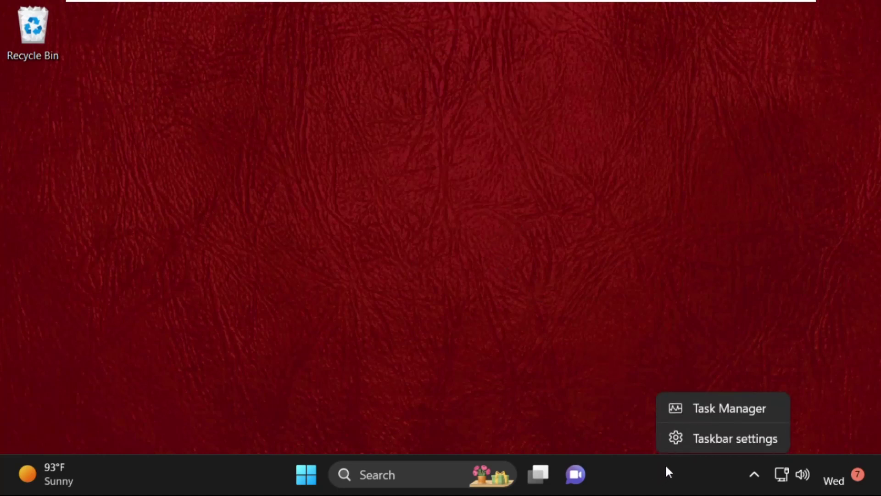
{"action": "left_click", "coordinate": [700, 412]}
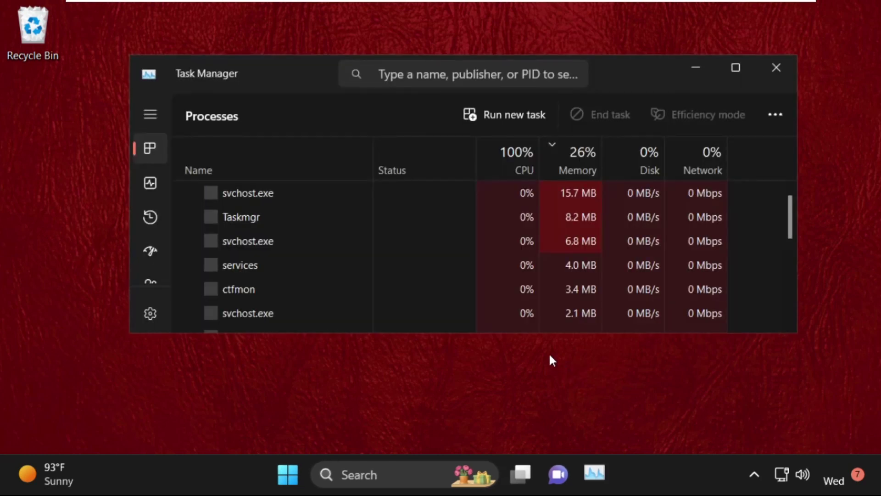
Step: Start a new task and browse into the Windows folder on Local Disk (C:)
{"action": "left_click", "coordinate": [486, 115]}
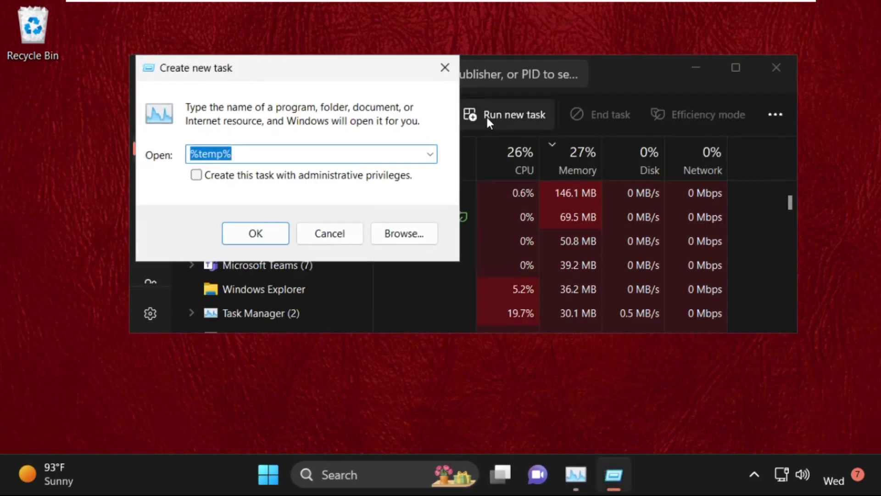
{"action": "left_click", "coordinate": [404, 235]}
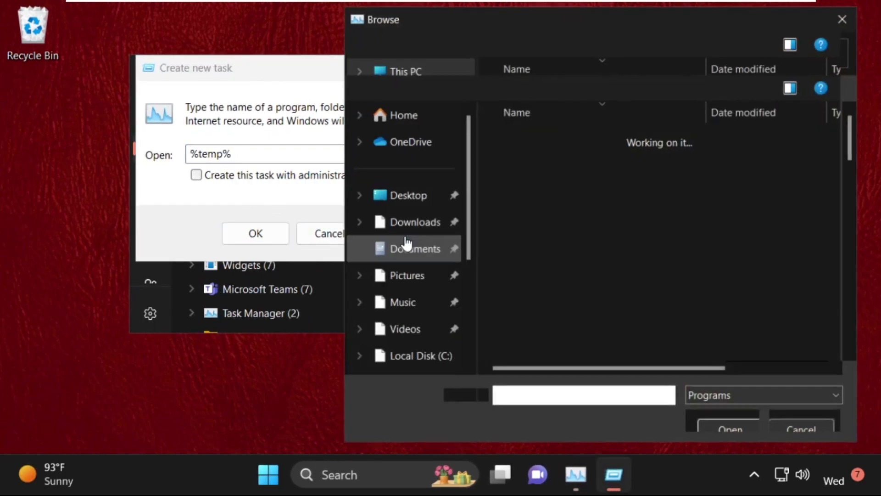
{"action": "left_click", "coordinate": [416, 305]}
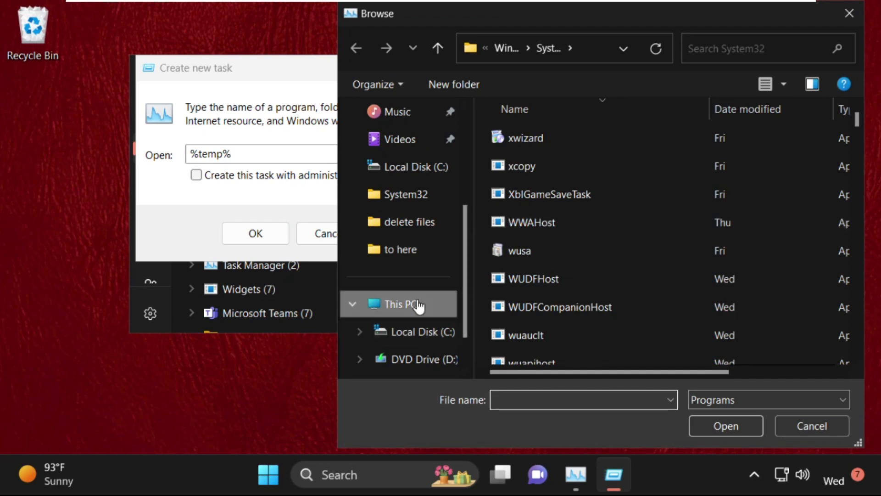
{"action": "left_click_drag", "start_coordinate": [582, 23], "coordinate": [354, 25]}
{"action": "double_click", "coordinate": [323, 147]}
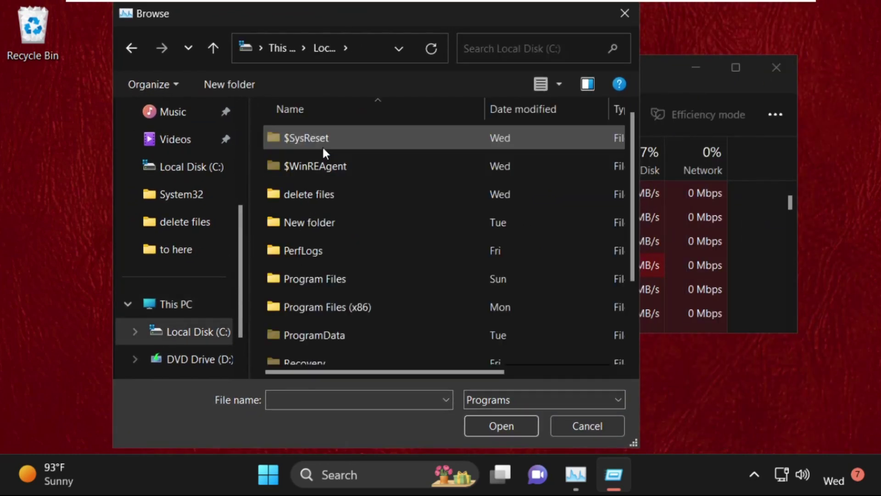
{"action": "scroll", "coordinate": [339, 268], "scroll_direction": "down", "scroll_amount": 1}
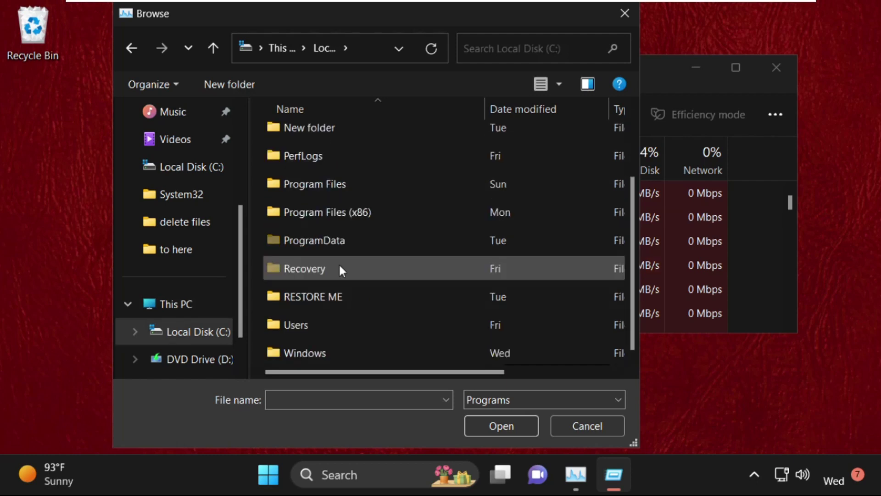
{"action": "double_click", "coordinate": [319, 349]}
{"action": "scroll", "coordinate": [328, 280], "scroll_direction": "down", "scroll_amount": 20}
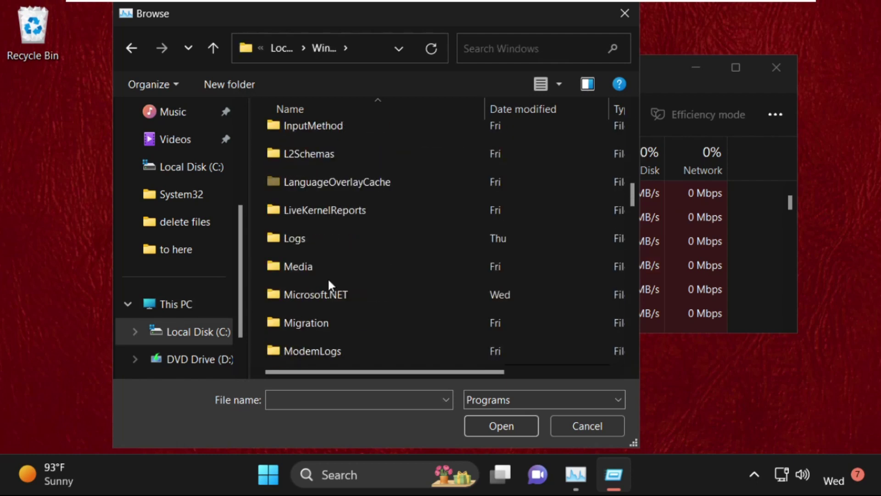
{"action": "scroll", "coordinate": [328, 277], "scroll_direction": "down", "scroll_amount": 4}
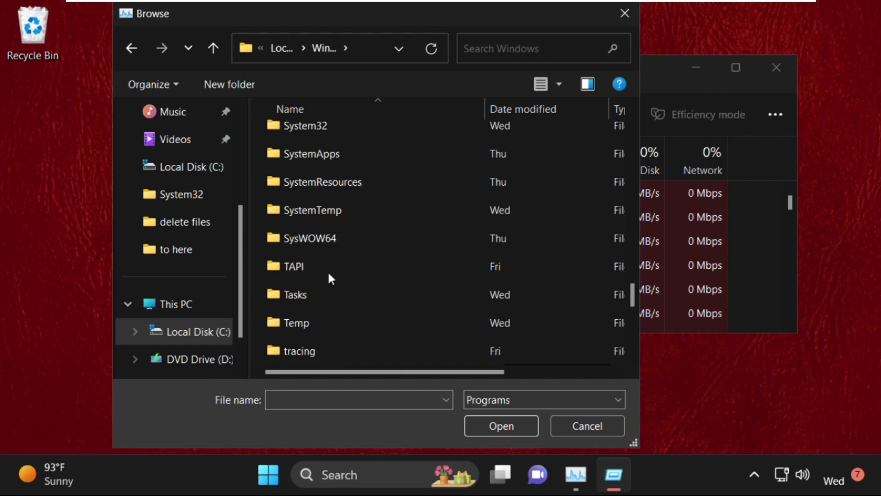
{"action": "scroll", "coordinate": [338, 192], "scroll_direction": "up", "scroll_amount": 1}
{"action": "scroll", "coordinate": [338, 192], "scroll_direction": "down", "scroll_amount": 1}
Step: Pick cmd.exe from C:\Windows\System32 as the new task's program
{"action": "left_click", "coordinate": [339, 184]}
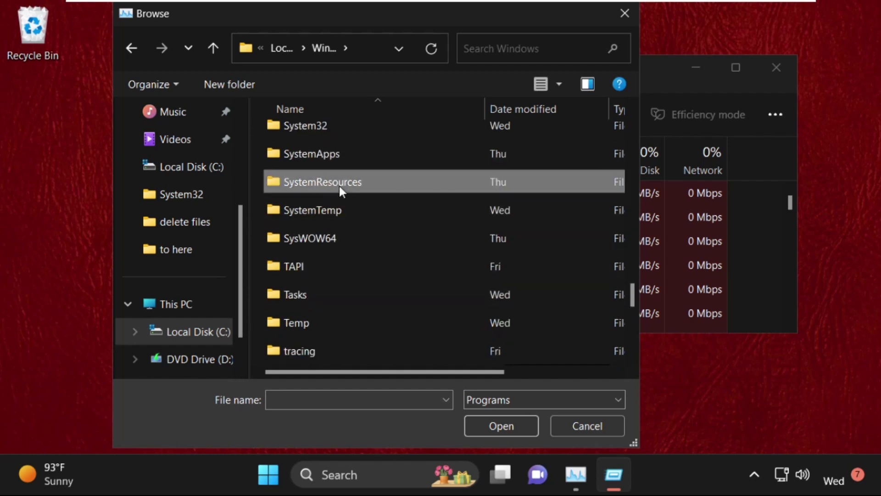
{"action": "left_click", "coordinate": [337, 133]}
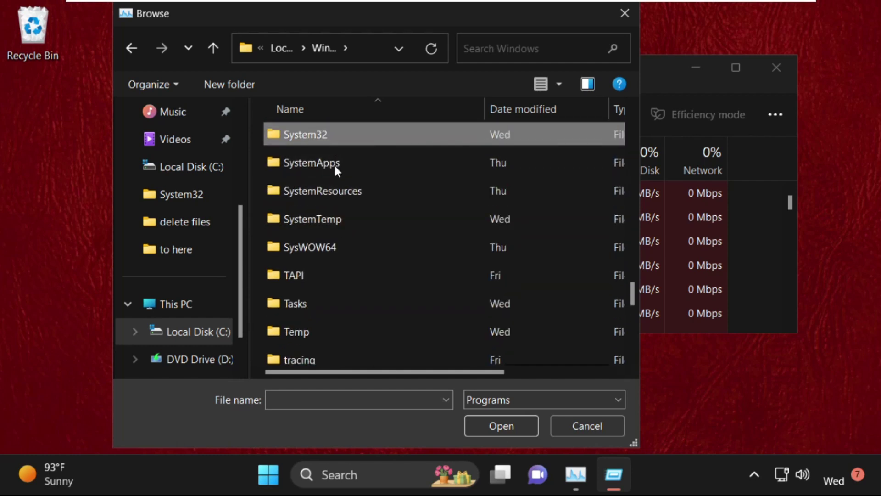
{"action": "double_click", "coordinate": [332, 135]}
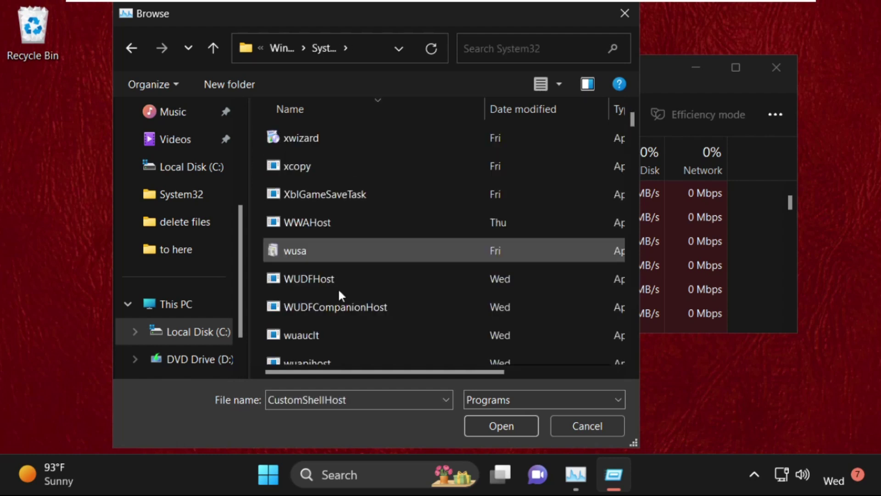
{"action": "key", "text": "c"}
{"action": "key", "text": "c"}
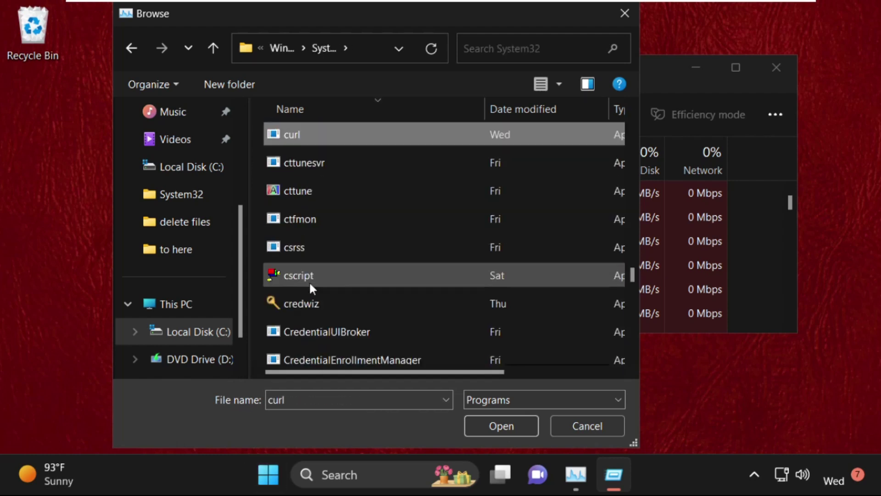
{"action": "scroll", "coordinate": [312, 288], "scroll_direction": "down", "scroll_amount": 3}
{"action": "scroll", "coordinate": [310, 289], "scroll_direction": "down", "scroll_amount": 12}
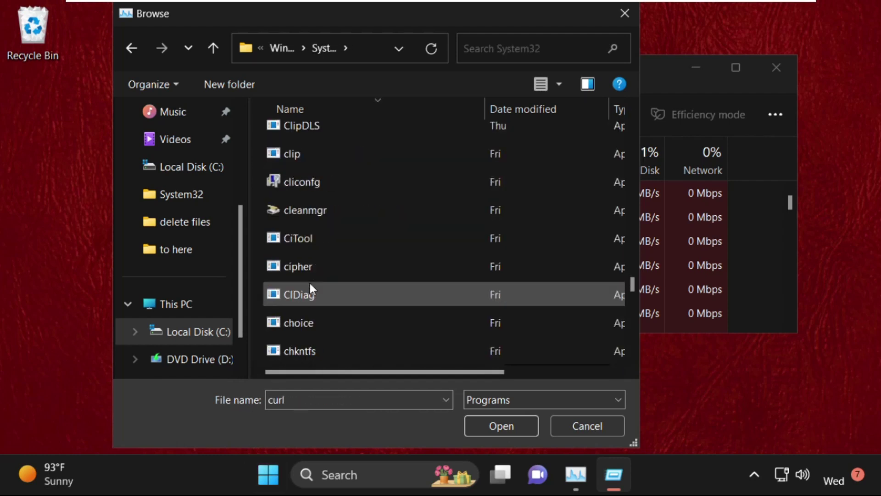
{"action": "scroll", "coordinate": [310, 288], "scroll_direction": "down", "scroll_amount": 5}
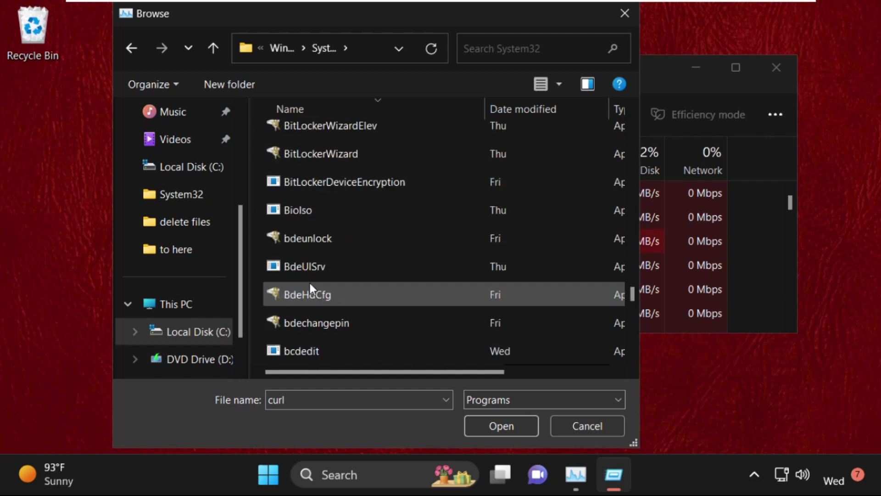
{"action": "scroll", "coordinate": [311, 288], "scroll_direction": "up", "scroll_amount": 10}
{"action": "scroll", "coordinate": [309, 281], "scroll_direction": "up", "scroll_amount": 3}
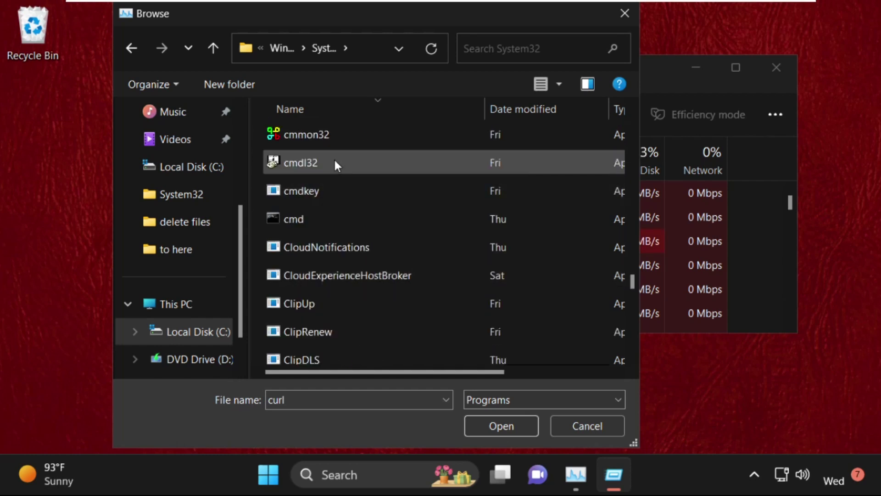
{"action": "left_click", "coordinate": [326, 224]}
{"action": "left_click", "coordinate": [487, 423]}
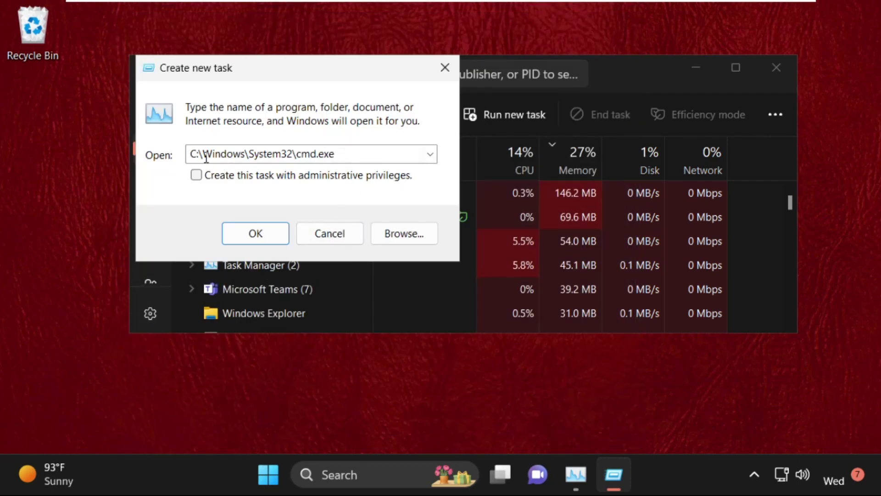
Step: Launch the command prompt with administrator rights
{"action": "left_click", "coordinate": [220, 177]}
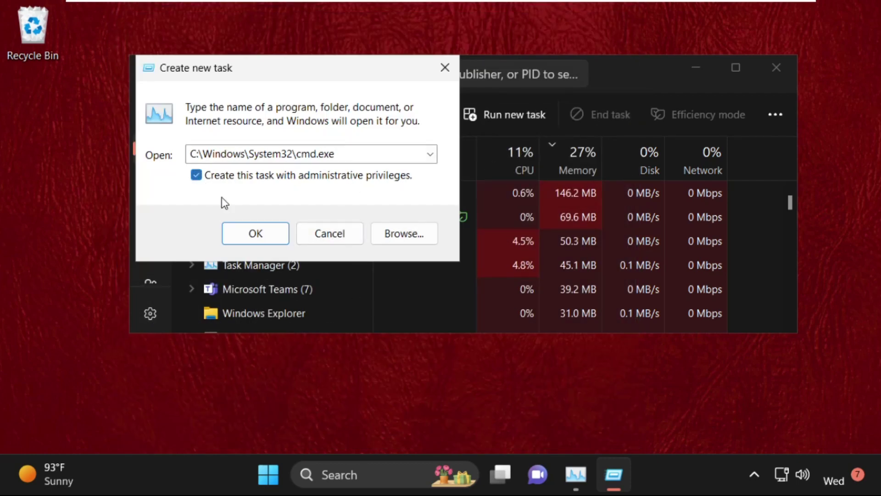
{"action": "left_click", "coordinate": [255, 236]}
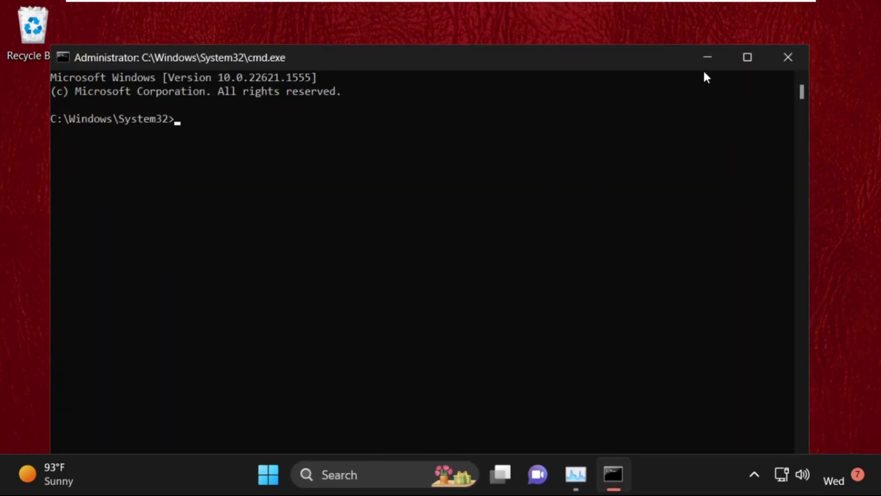
{"action": "left_click_drag", "start_coordinate": [523, 57], "coordinate": [540, 120]}
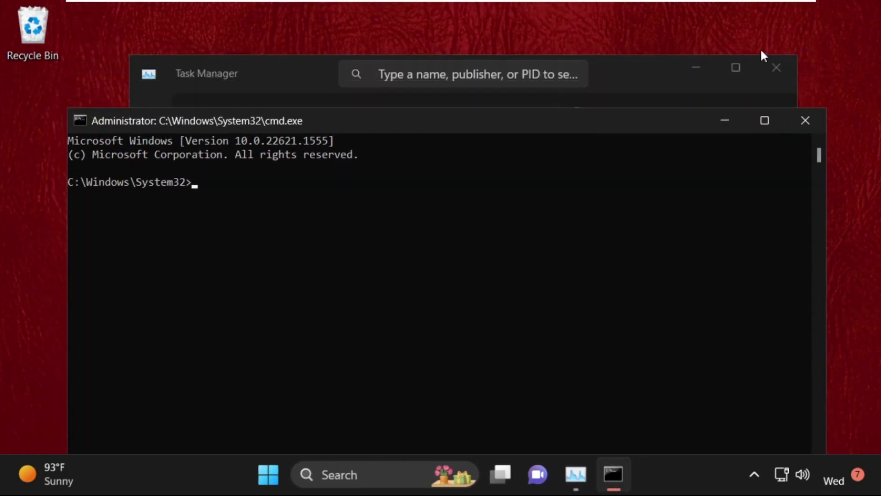
Step: Close Task Manager, then shrink the console and move it near the top of the screen
{"action": "left_click", "coordinate": [764, 65]}
{"action": "left_click", "coordinate": [773, 71]}
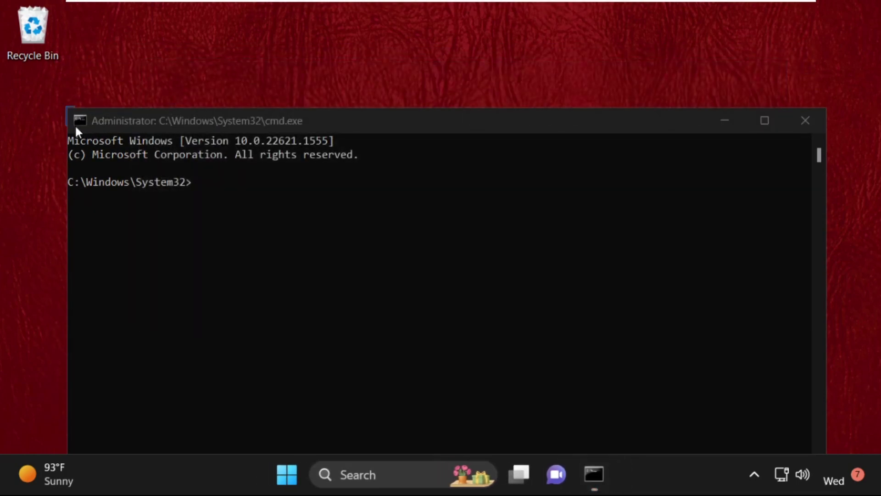
{"action": "left_click_drag", "start_coordinate": [67, 108], "coordinate": [100, 303]}
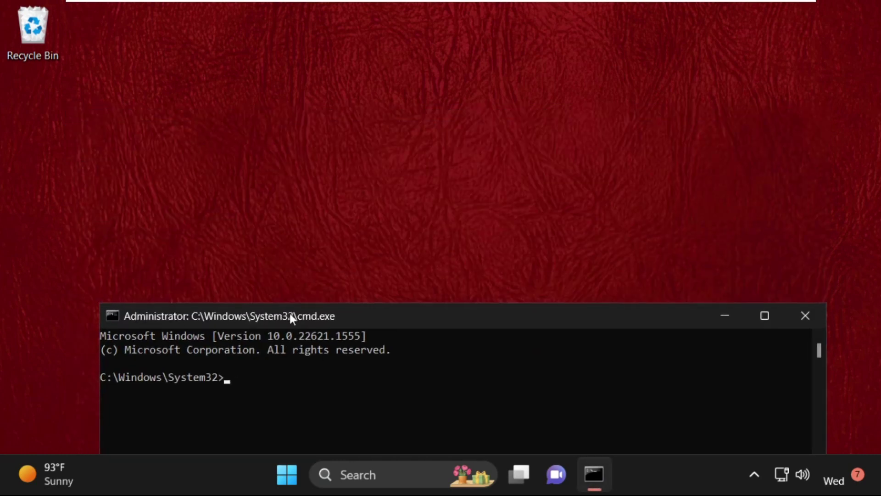
{"action": "left_click_drag", "start_coordinate": [403, 317], "coordinate": [398, 64]}
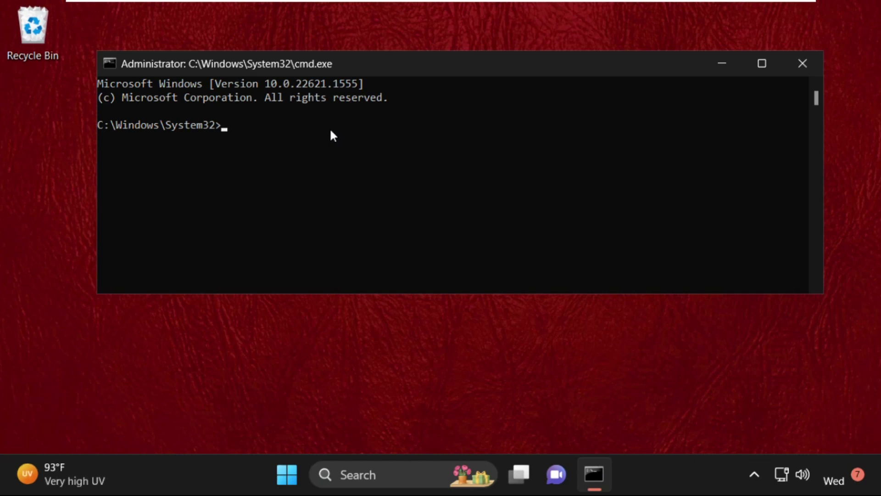
Step: Flush the DNS resolver cache with ipconfig /flushdns, then enter ipconfig /renew
{"action": "type", "text": "ipconfig /flushdns"}
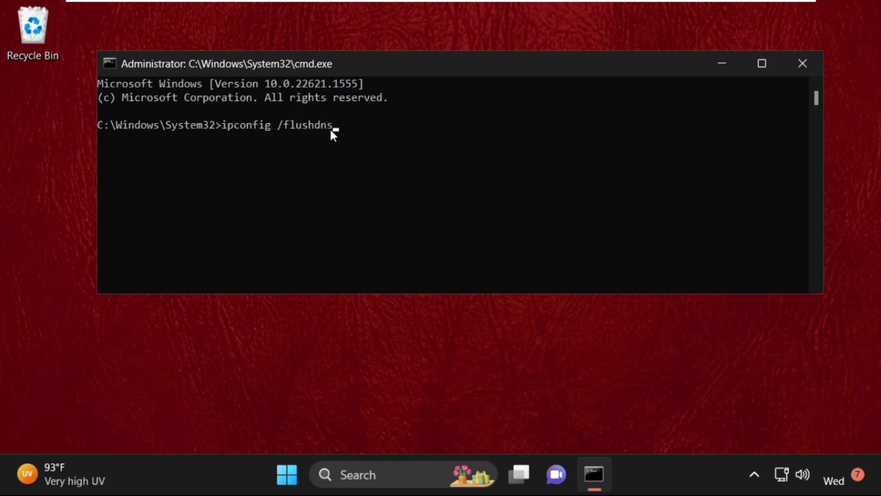
{"action": "key", "text": "Return"}
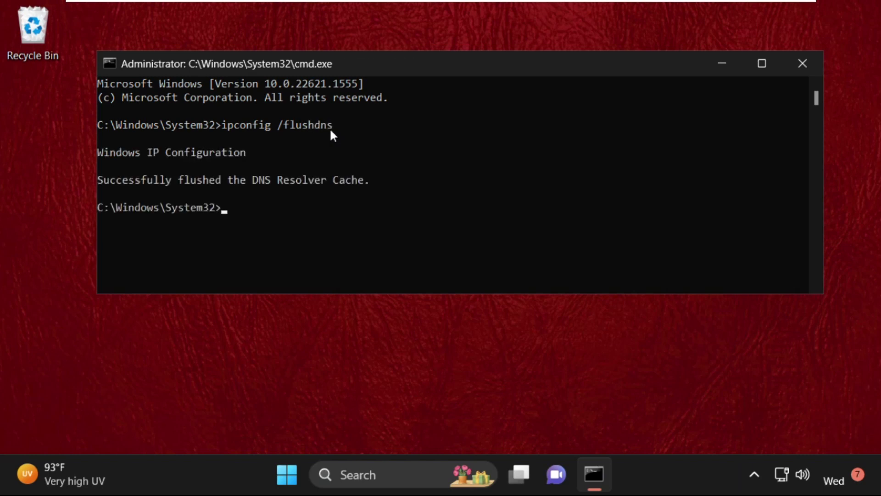
{"action": "type", "text": "ipconfig /ren"}
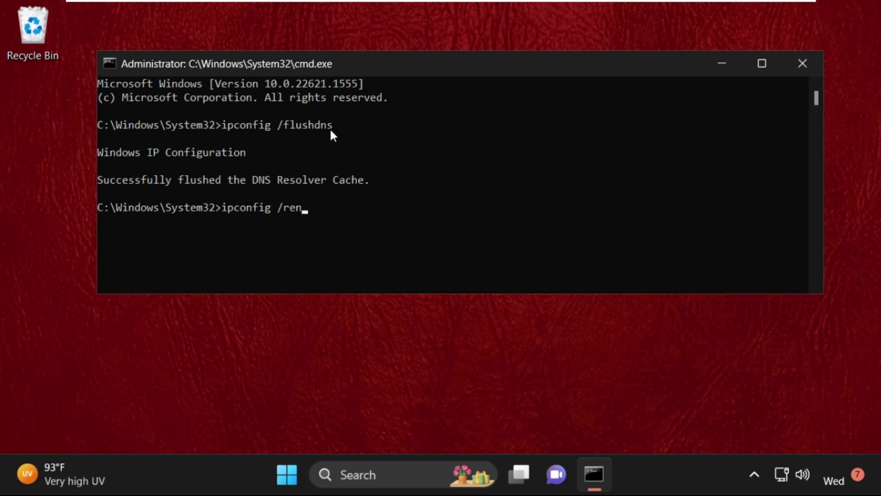
{"action": "type", "text": "ew"}
Step: Run ipconfig /renew, then enter the netsh winsock reset command
{"action": "key", "text": "Return"}
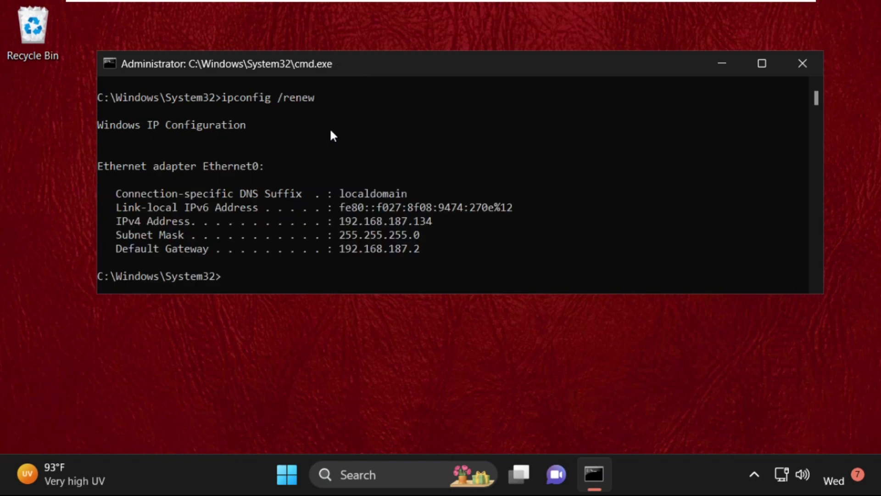
{"action": "type", "text": "nw"}
{"action": "key", "text": "BackSpace"}
{"action": "type", "text": "etsh winsock"}
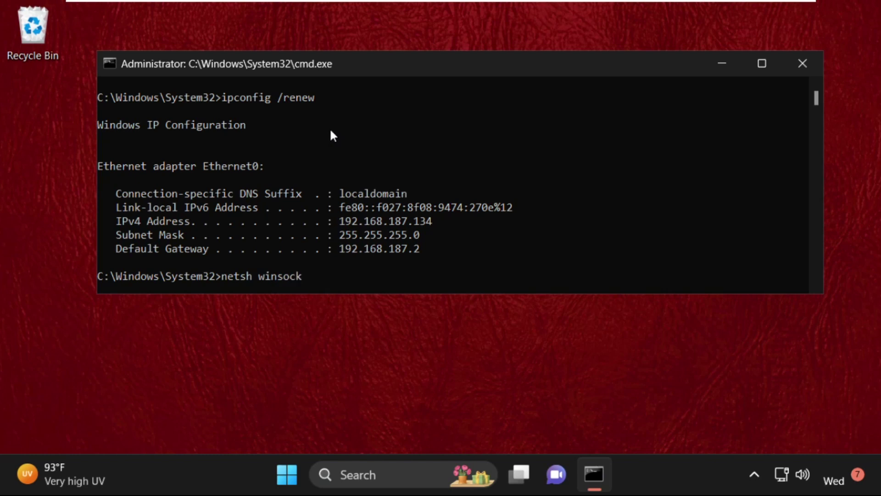
{"action": "type", "text": " reset"}
Step: Run netsh winsock reset, then close the console with exit
{"action": "key", "text": "Return"}
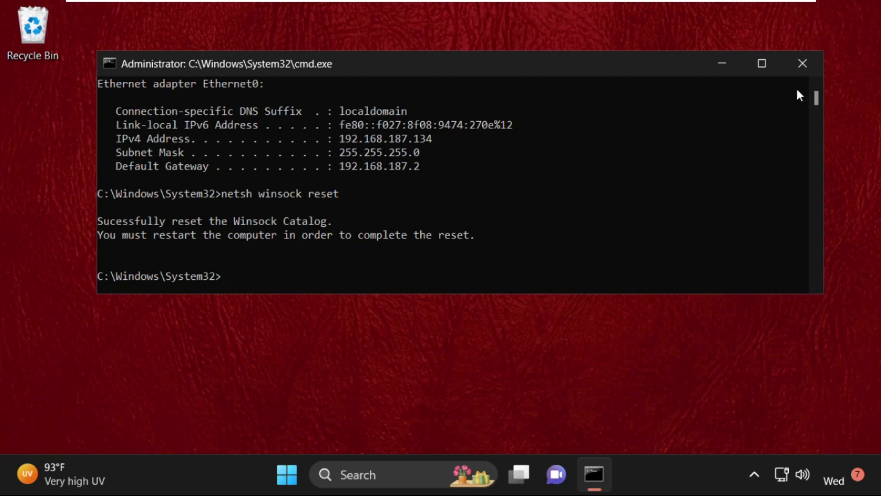
{"action": "type", "text": "ex"}
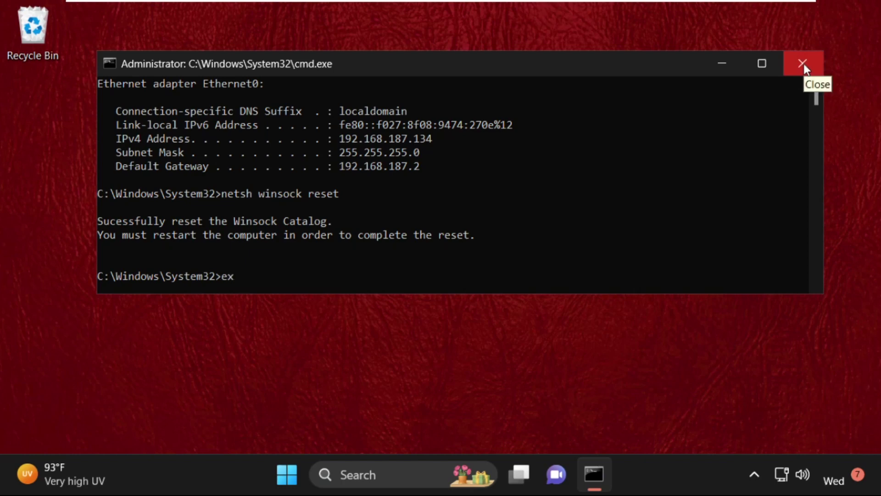
{"action": "type", "text": "it"}
{"action": "key", "text": "Return"}
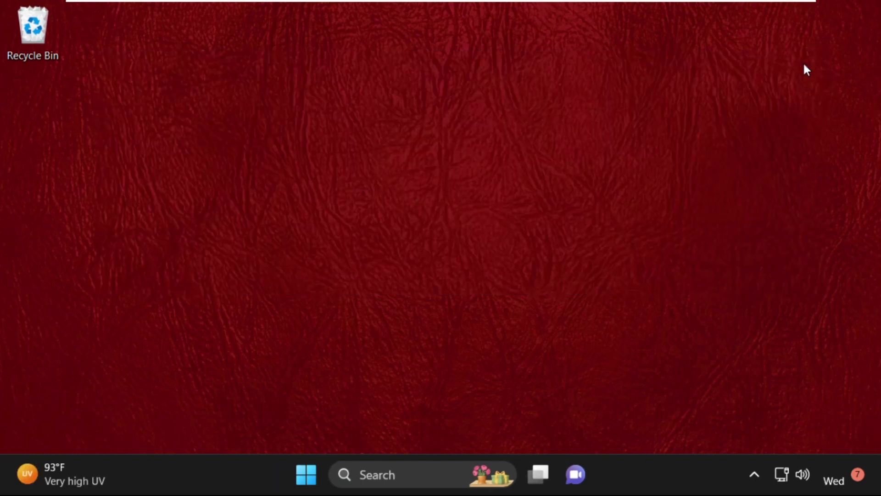
Step: Open Control Panel in Category view and reach Network and Sharing Center's adapter settings
{"action": "left_click", "coordinate": [412, 463]}
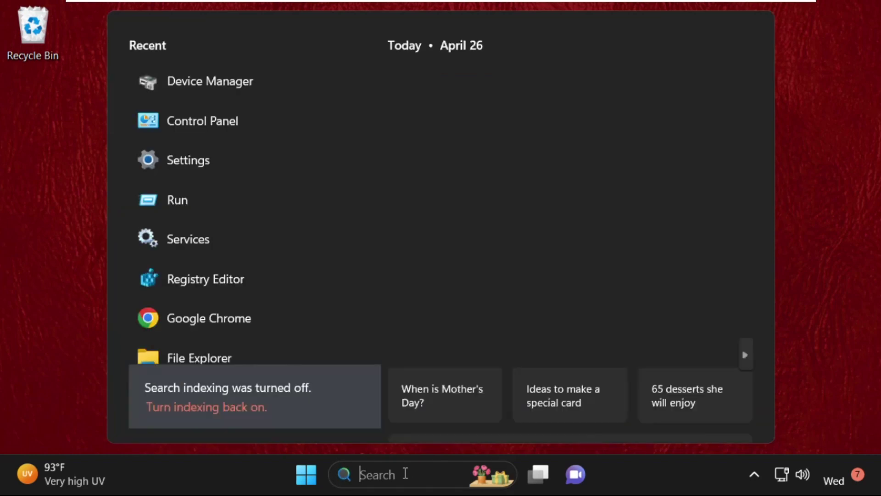
{"action": "type", "text": "control panel"}
{"action": "type", "text": "rol"}
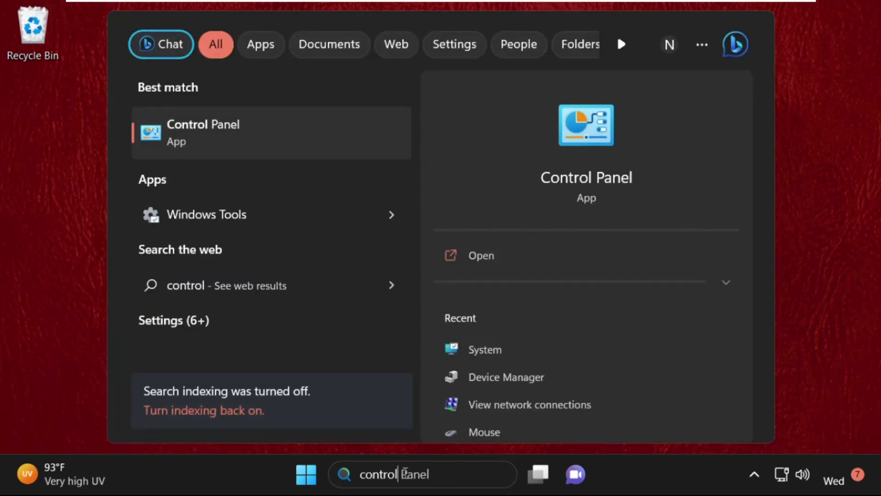
{"action": "left_click", "coordinate": [271, 147]}
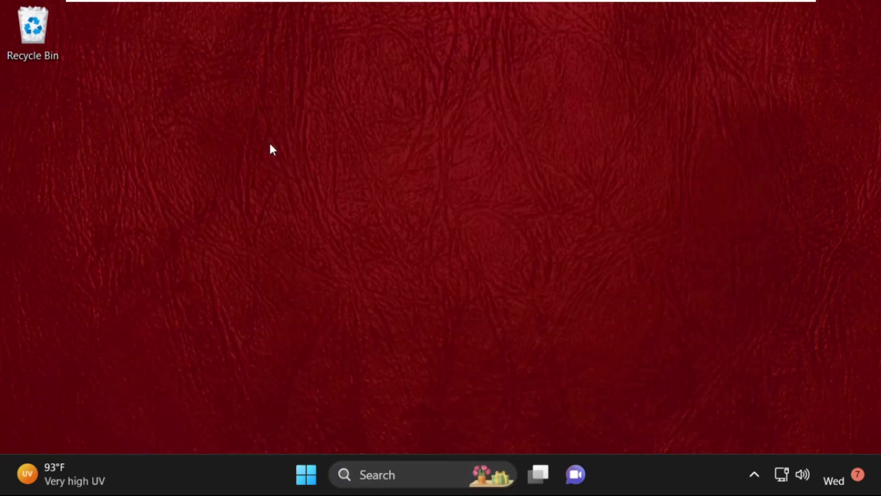
{"action": "left_click", "coordinate": [686, 154]}
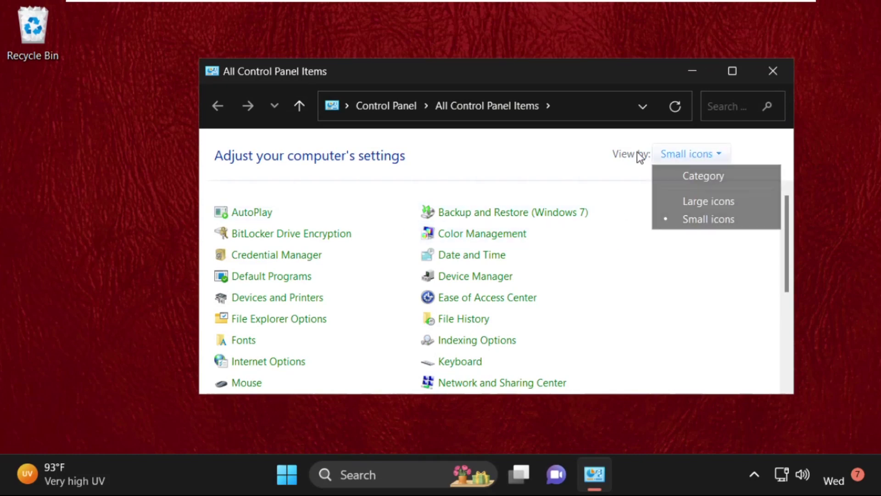
{"action": "left_click", "coordinate": [696, 178]}
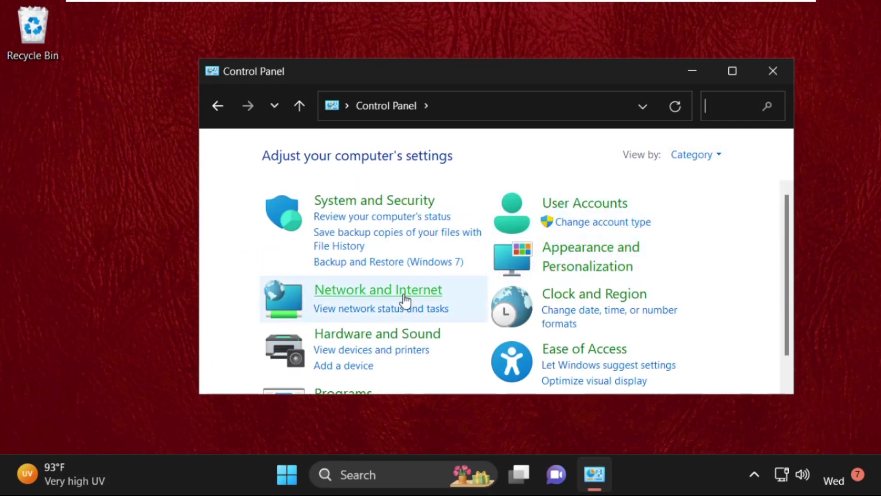
{"action": "left_click", "coordinate": [384, 294]}
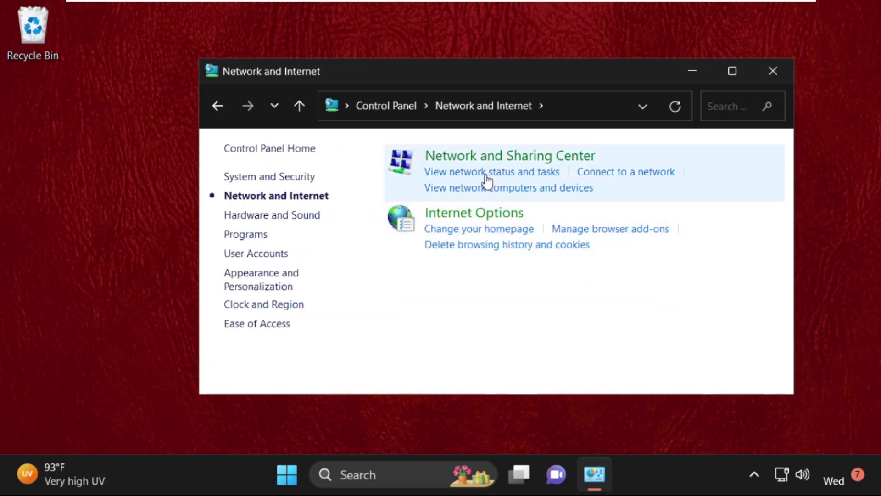
{"action": "left_click", "coordinate": [498, 159]}
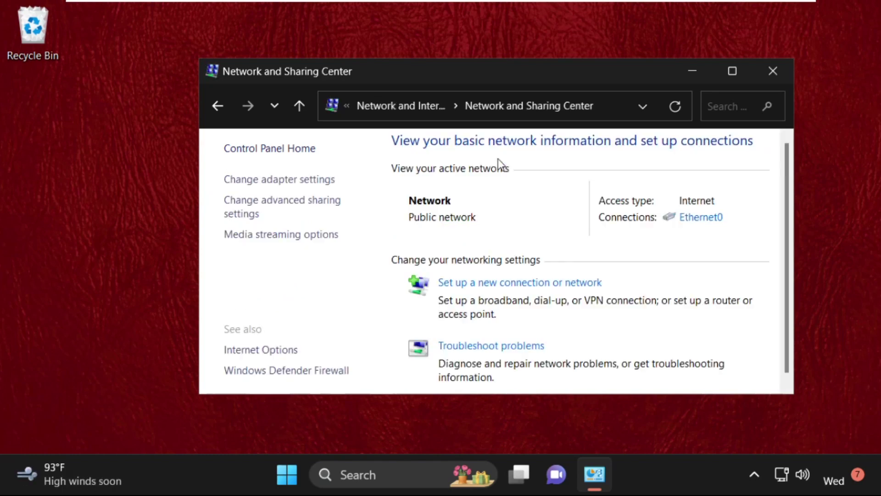
{"action": "left_click", "coordinate": [286, 181]}
Step: Close Network and Sharing Center and select TCP/IPv4 in Ethernet0's Properties
{"action": "left_click", "coordinate": [772, 71]}
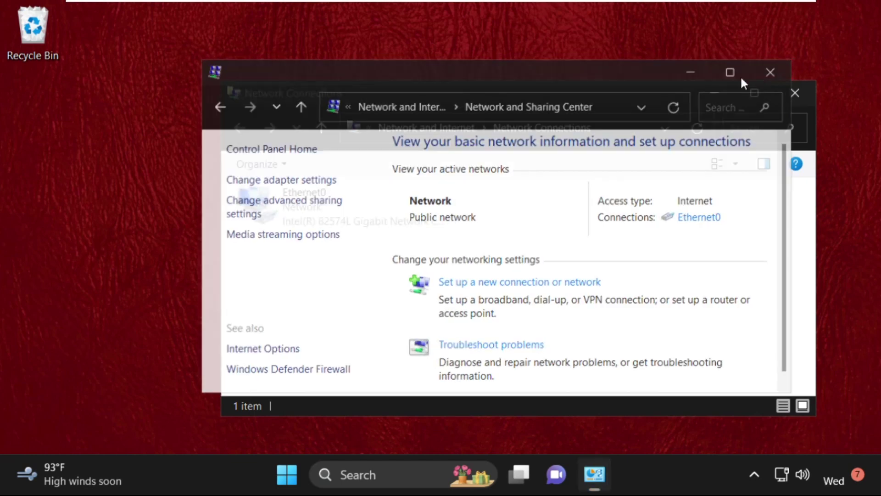
{"action": "left_click_drag", "start_coordinate": [459, 106], "coordinate": [397, 92]}
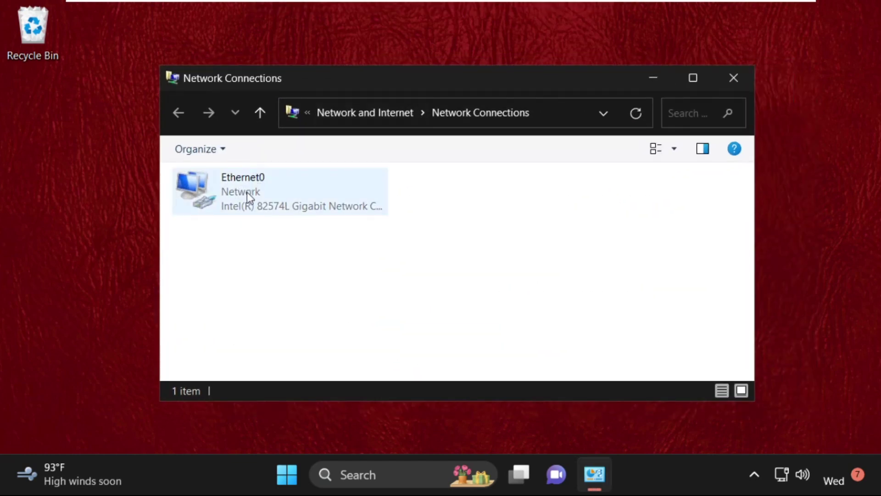
{"action": "right_click", "coordinate": [248, 193]}
{"action": "left_click", "coordinate": [286, 358]}
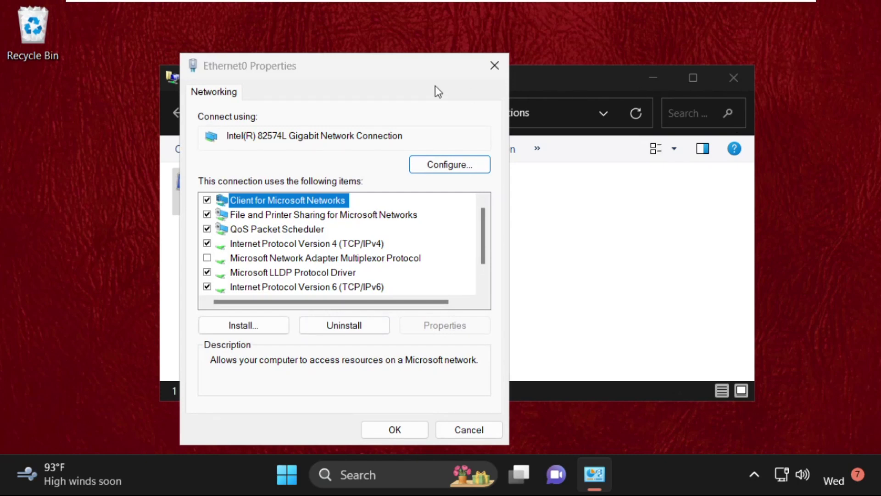
{"action": "left_click_drag", "start_coordinate": [405, 73], "coordinate": [512, 51]}
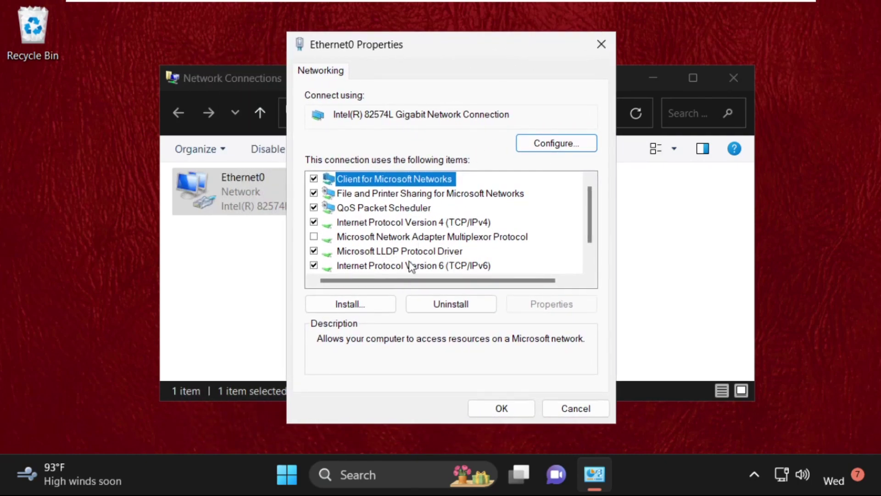
{"action": "left_click", "coordinate": [386, 224]}
Step: Set Ethernet0's IPv4 DNS servers to 8.8.8.8 and 8.8.4.4, then close all network windows
{"action": "left_click", "coordinate": [551, 304]}
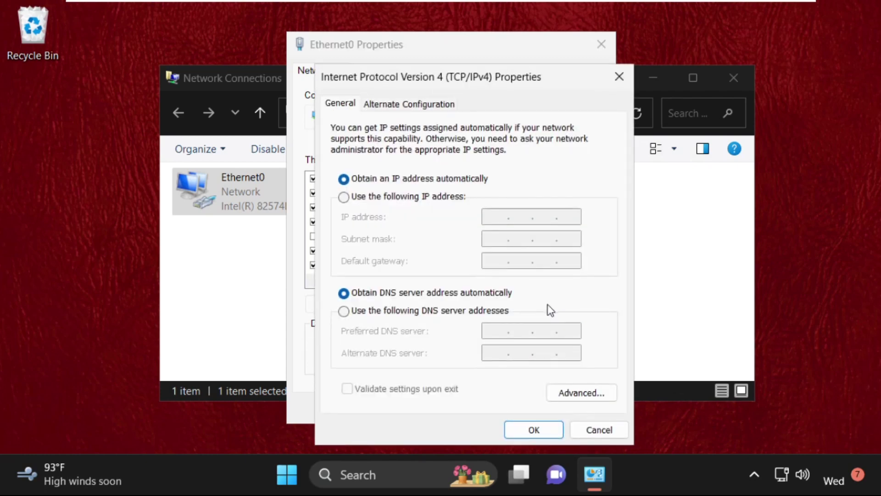
{"action": "left_click", "coordinate": [388, 312]}
{"action": "type", "text": "8.8.8."}
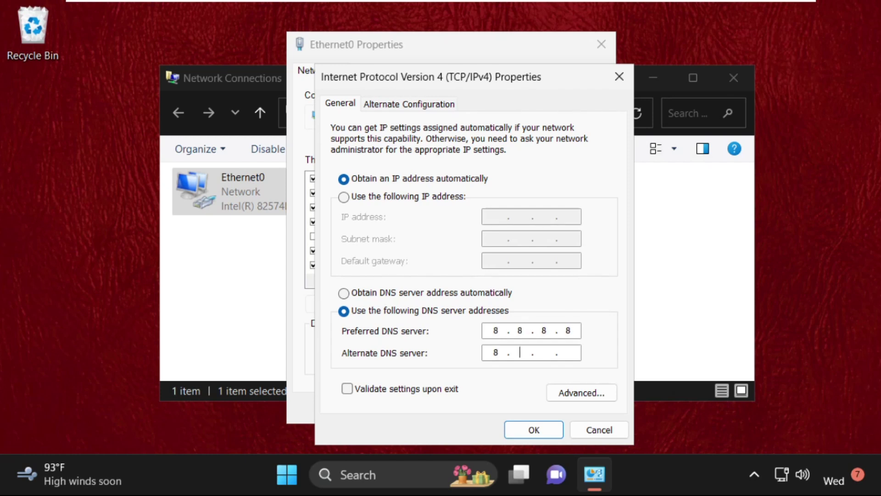
{"action": "type", "text": "8.8.4."}
{"action": "left_click", "coordinate": [531, 429]}
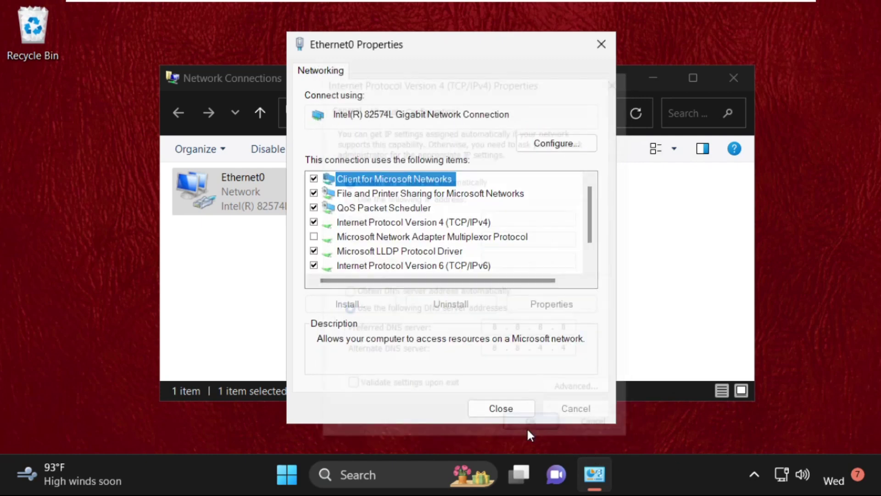
{"action": "left_click", "coordinate": [498, 407]}
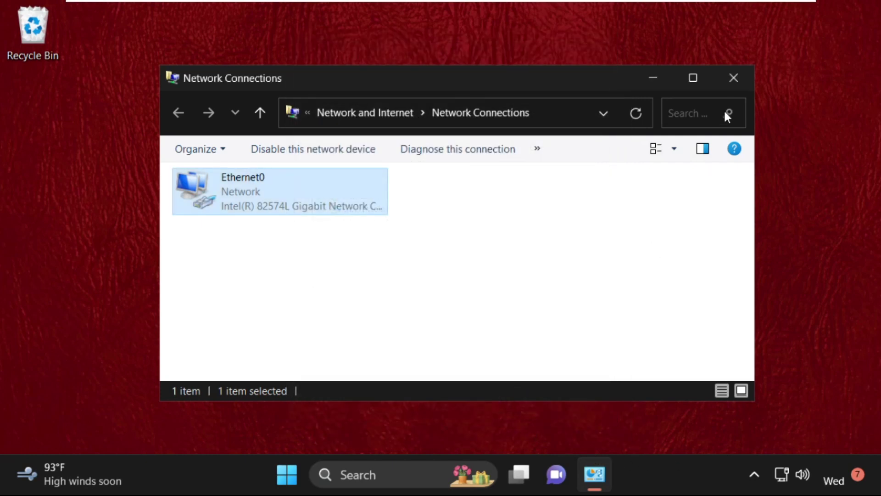
{"action": "left_click", "coordinate": [733, 79]}
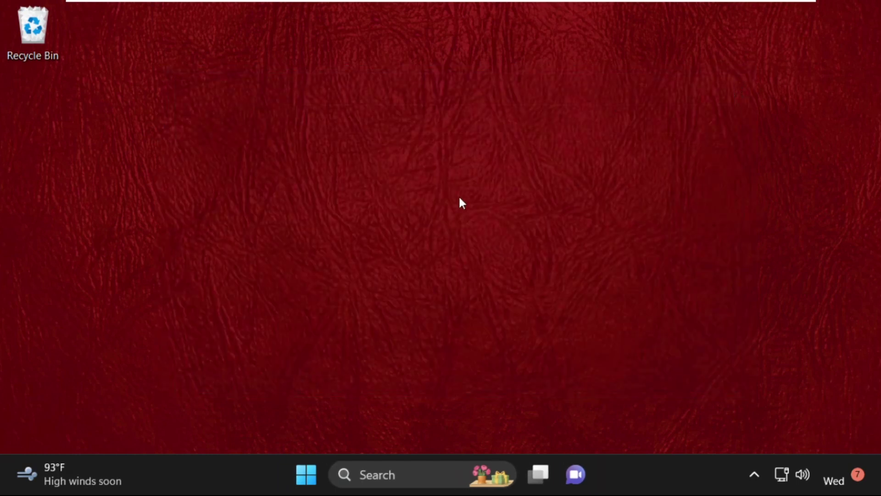
Step: Open the Windows Temp folder by entering 'temp' in the Run prompt
{"action": "left_click", "coordinate": [381, 468]}
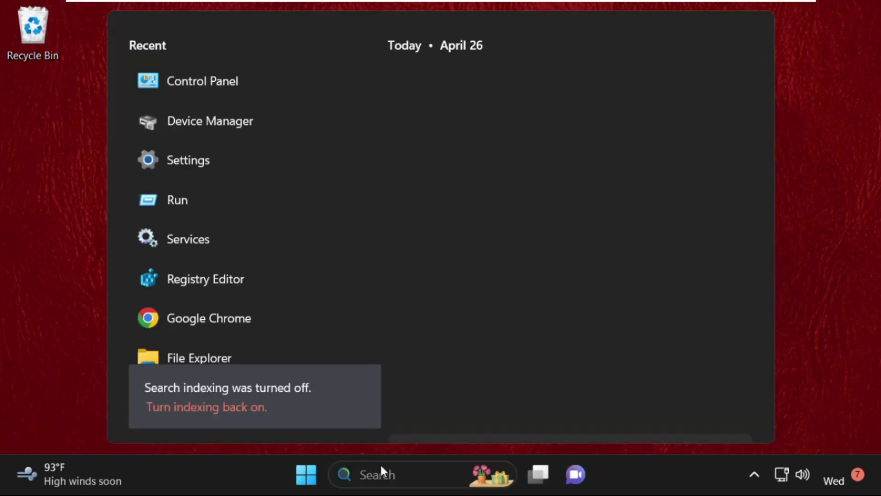
{"action": "type", "text": "run"}
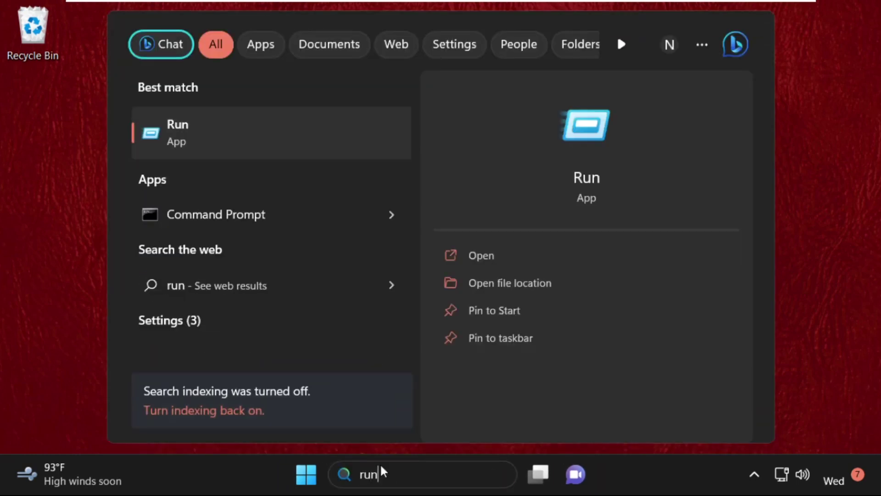
{"action": "left_click", "coordinate": [215, 143]}
{"action": "left_click_drag", "start_coordinate": [134, 265], "coordinate": [431, 101]}
{"action": "type", "text": "temo"}
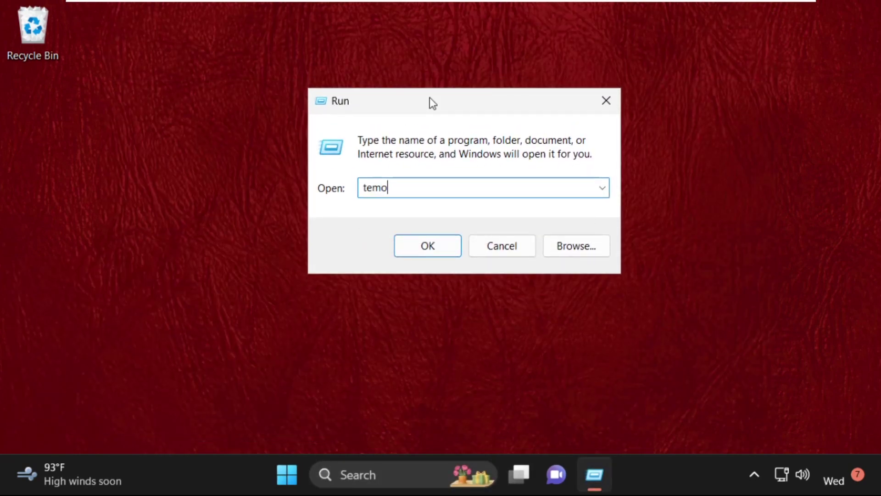
{"action": "key", "text": "BackSpace"}
{"action": "type", "text": "p"}
{"action": "left_click", "coordinate": [449, 248]}
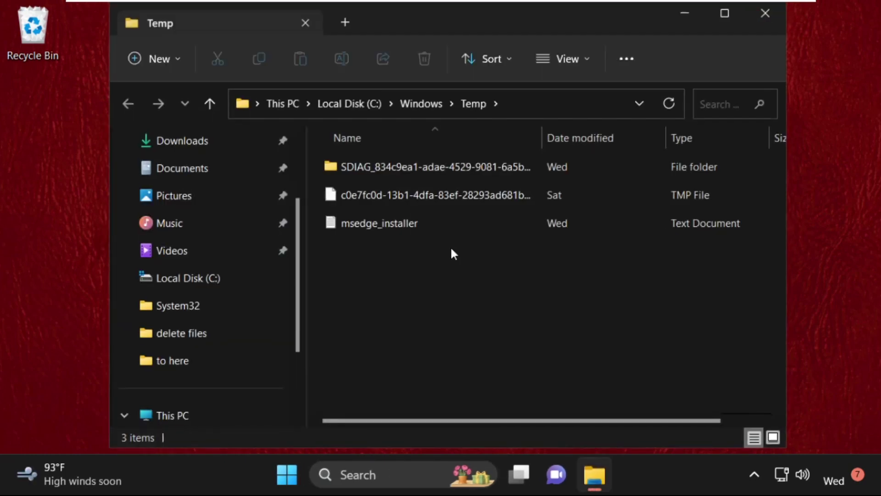
Step: Delete all three items in Temp and close File Explorer
{"action": "left_click_drag", "start_coordinate": [461, 299], "coordinate": [401, 174]}
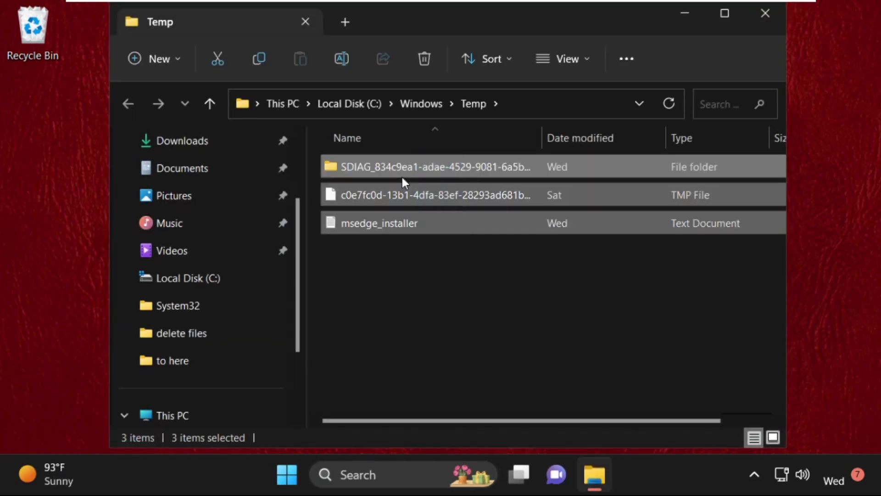
{"action": "right_click", "coordinate": [418, 219]}
{"action": "left_click", "coordinate": [524, 205]}
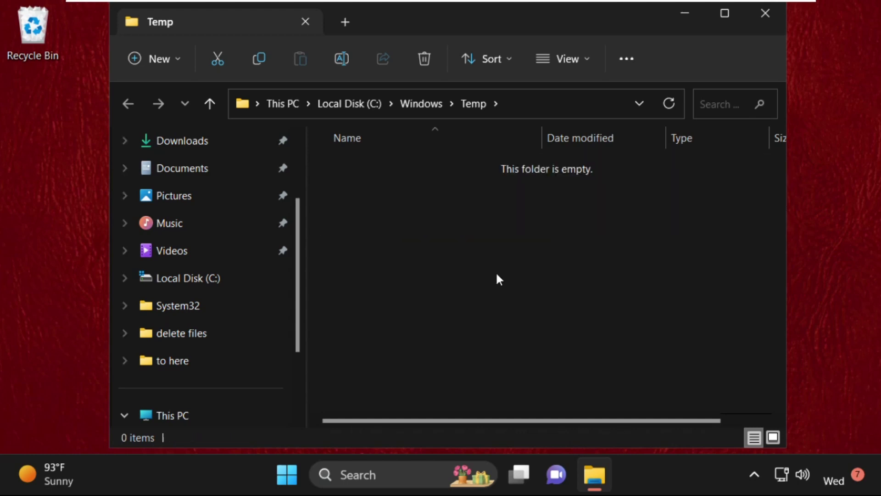
{"action": "left_click", "coordinate": [765, 14]}
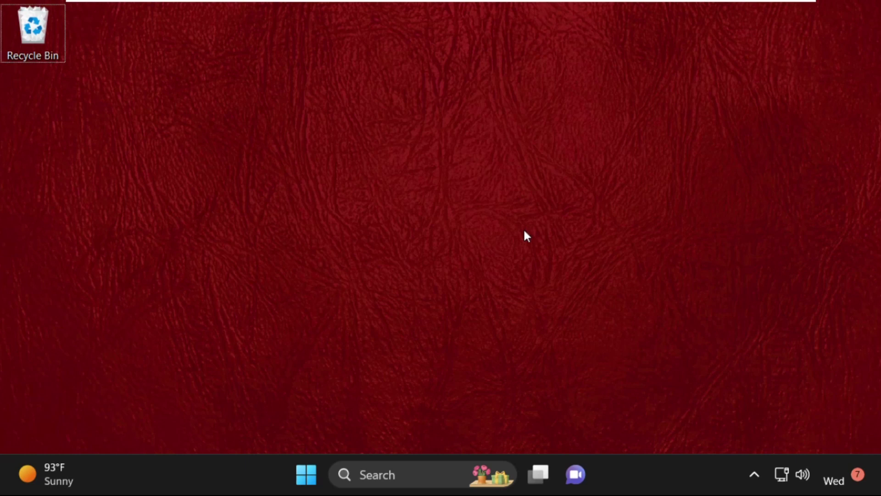
Step: Open the user's temp folder by running %temp% from the Run prompt
{"action": "key", "text": "super+r"}
{"action": "left_click_drag", "start_coordinate": [250, 277], "coordinate": [512, 156]}
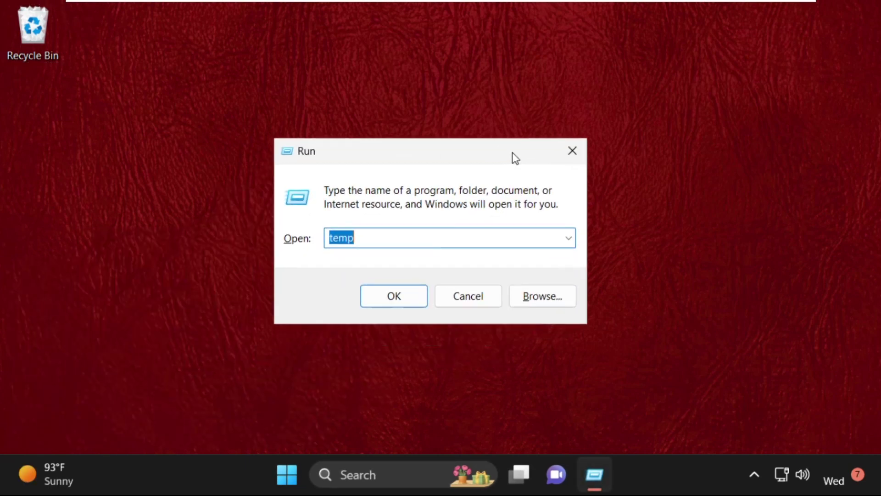
{"action": "key", "text": "BackSpace"}
{"action": "type", "text": "%t"}
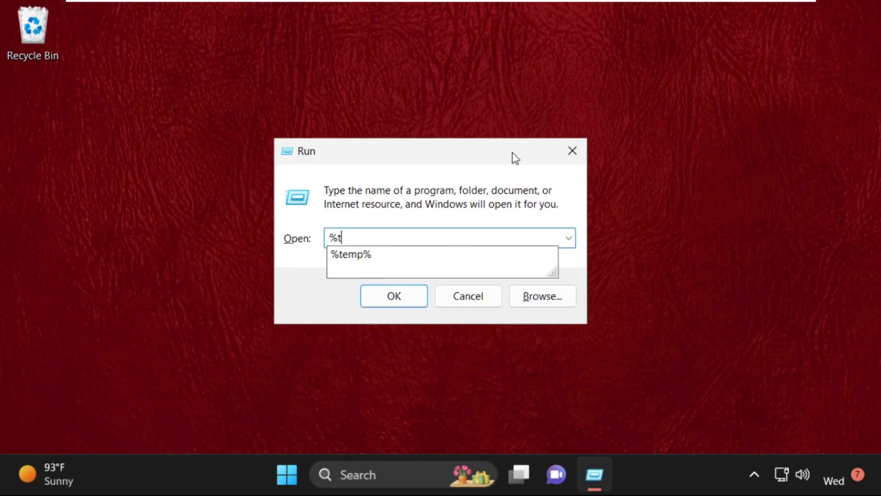
{"action": "type", "text": "emp%"}
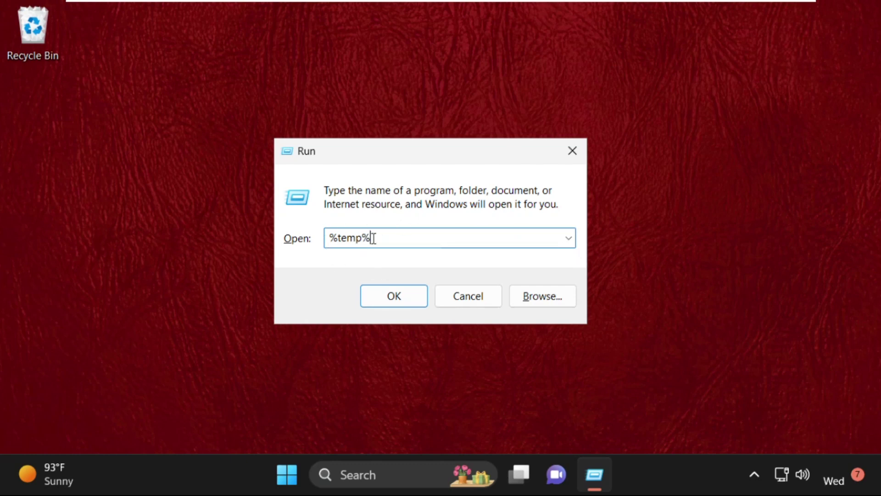
{"action": "left_click", "coordinate": [398, 305]}
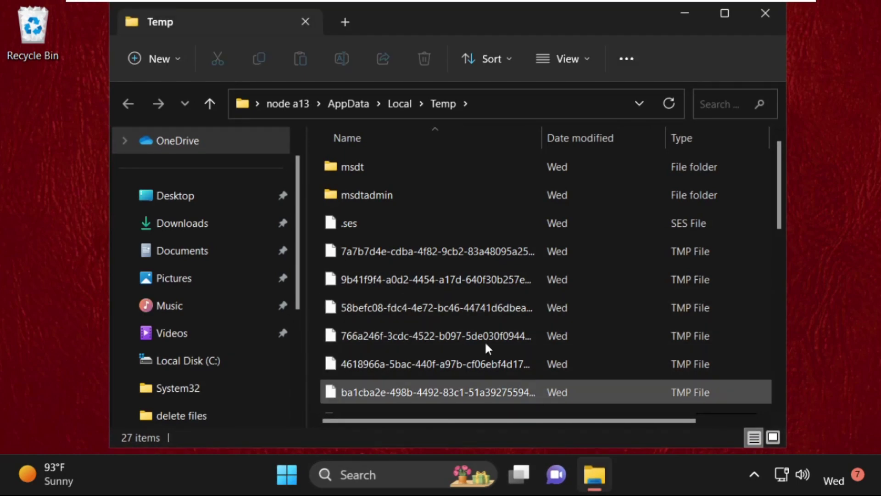
Step: Delete all 27 temp items, skipping the 8 in-use files, then close the folder and open Start
{"action": "key", "text": "ctrl+a"}
{"action": "right_click", "coordinate": [433, 265]}
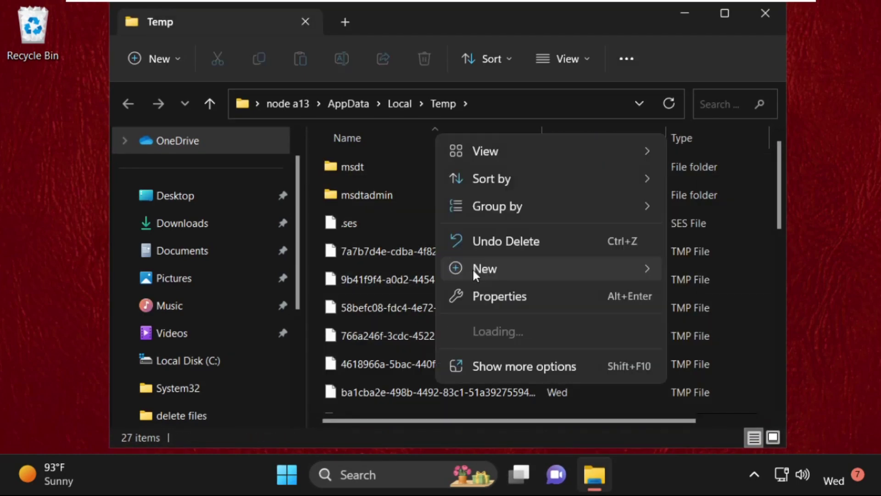
{"action": "left_click", "coordinate": [399, 259]}
{"action": "right_click", "coordinate": [391, 254]}
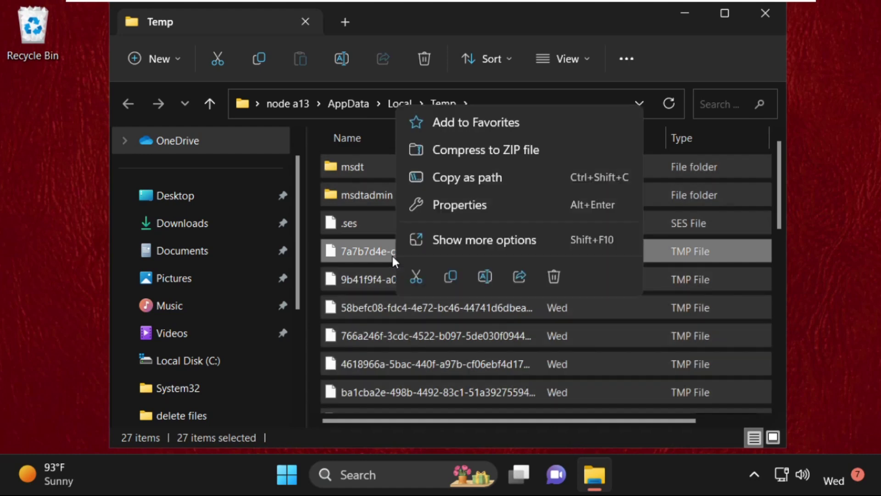
{"action": "left_click", "coordinate": [551, 277]}
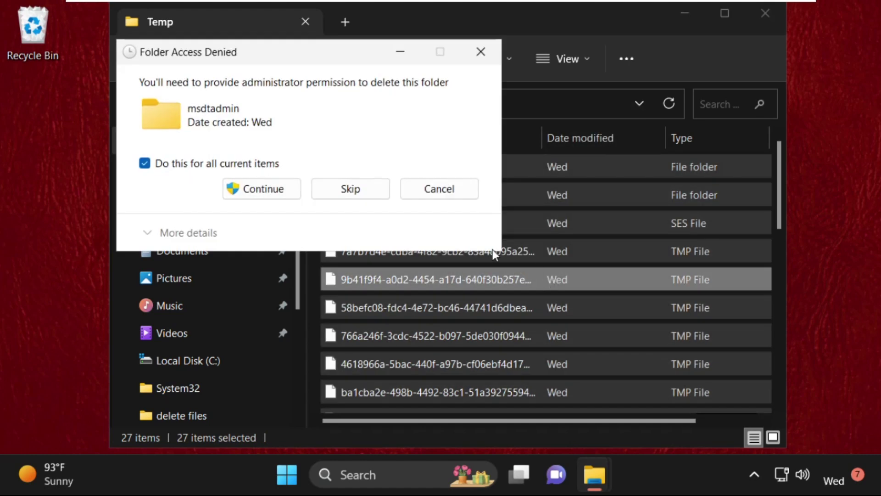
{"action": "left_click", "coordinate": [275, 192]}
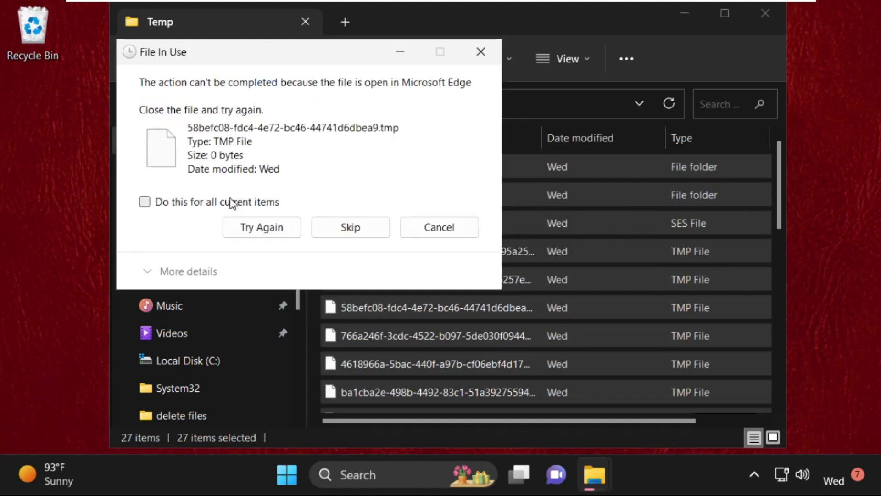
{"action": "left_click", "coordinate": [230, 201]}
{"action": "left_click", "coordinate": [369, 236]}
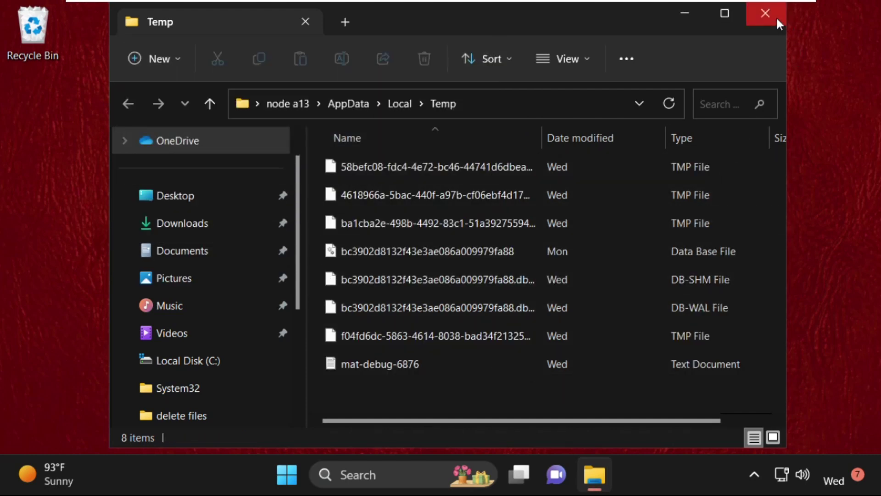
{"action": "left_click", "coordinate": [777, 24]}
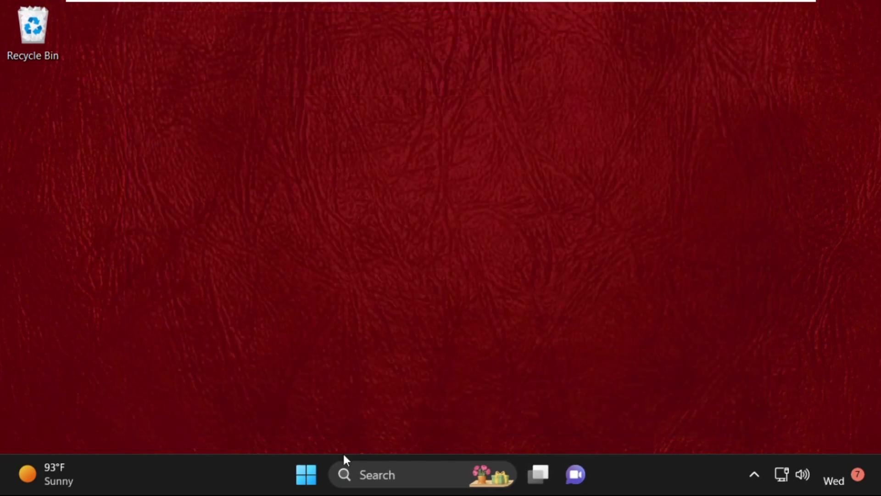
{"action": "left_click", "coordinate": [306, 477]}
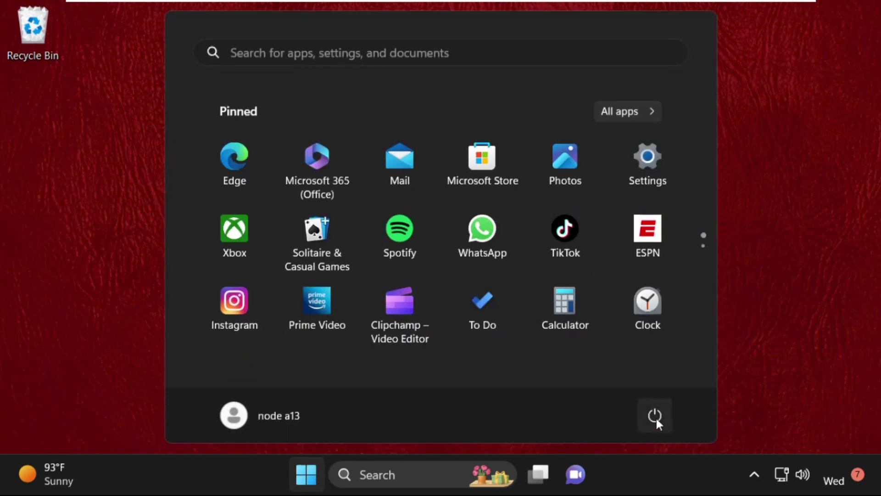